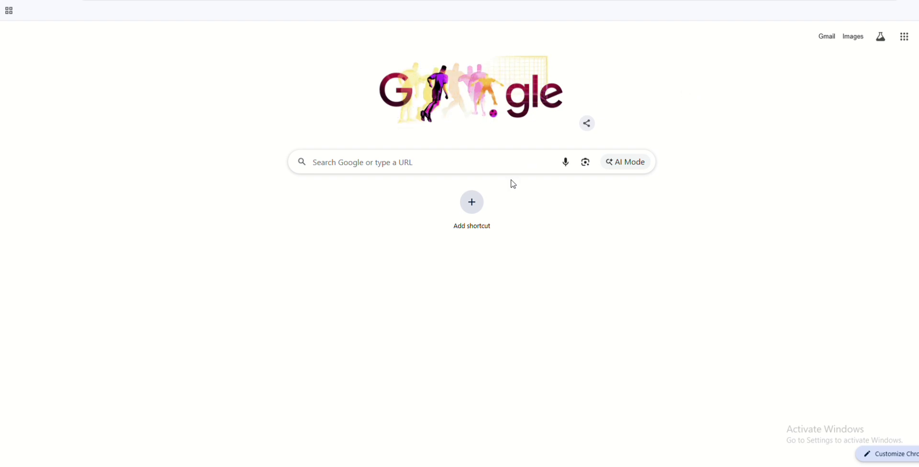
# Search Google for "ssa gujarat" and open the Child Tracking System portal from the SSA Gujarat website
pyautogui.click(418, 161)
pyautogui.write('SS')
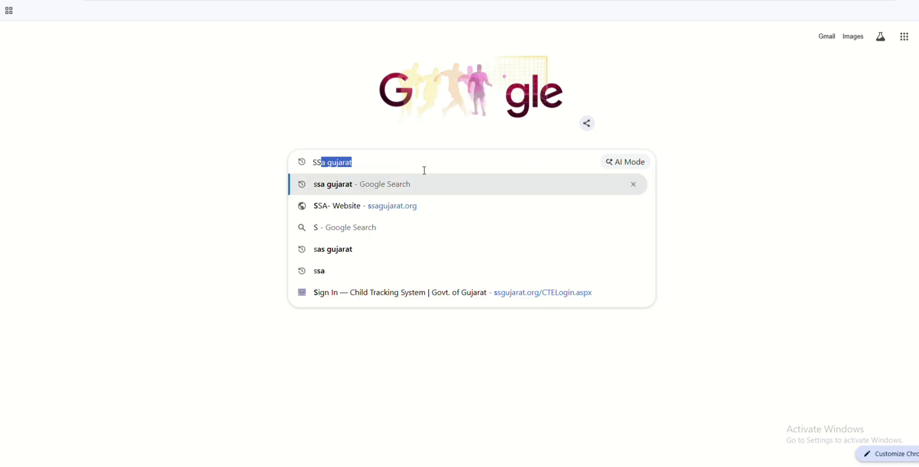
pyautogui.click(495, 191)
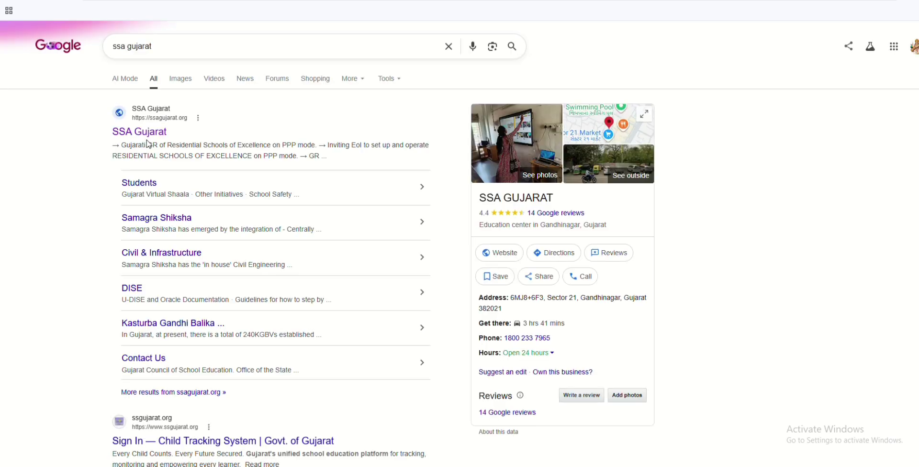
pyautogui.click(146, 135)
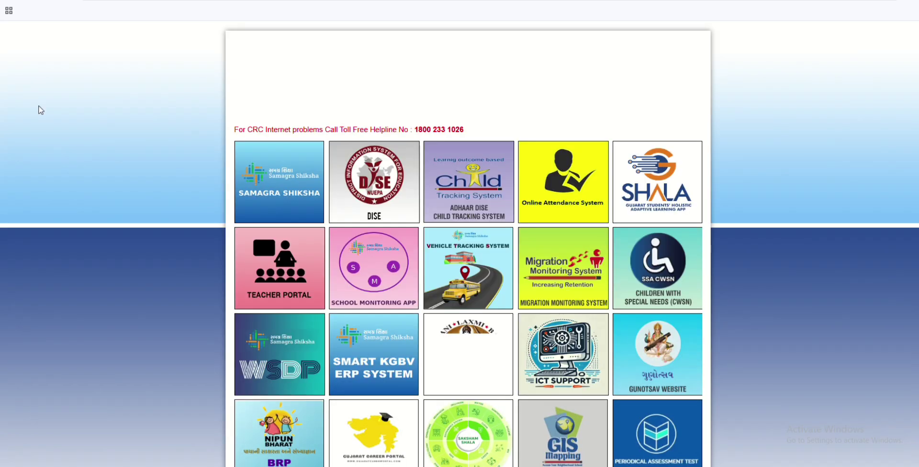
pyautogui.click(460, 184)
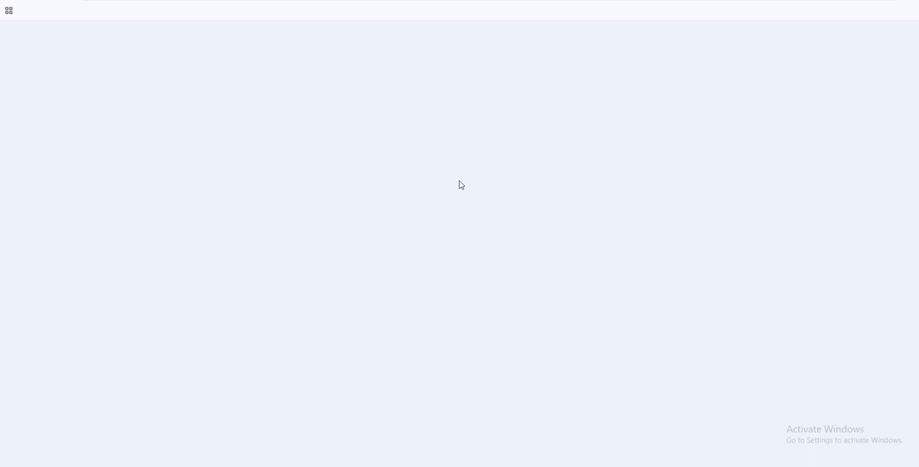
# Log in to the Child Tracking System with the saved school username and password, entering the displayed CAPTCHA code
pyautogui.click(587, 158)
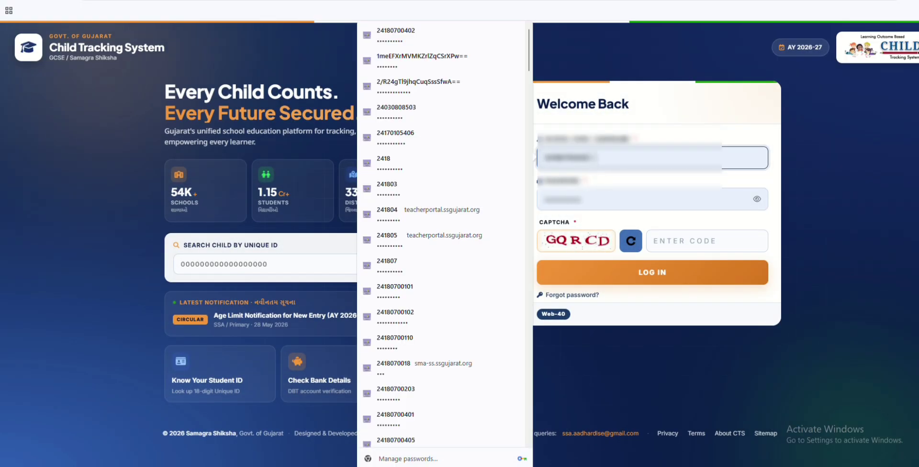
pyautogui.click(593, 201)
pyautogui.click(687, 244)
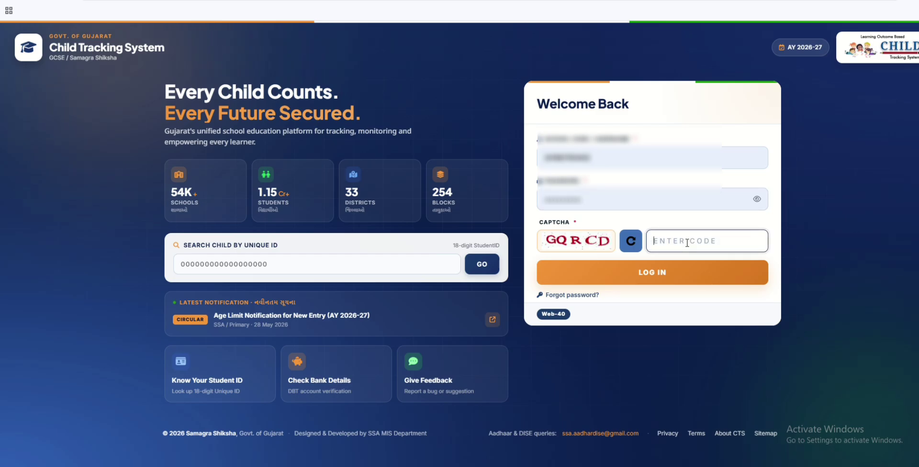
pyautogui.write('GQRCD')
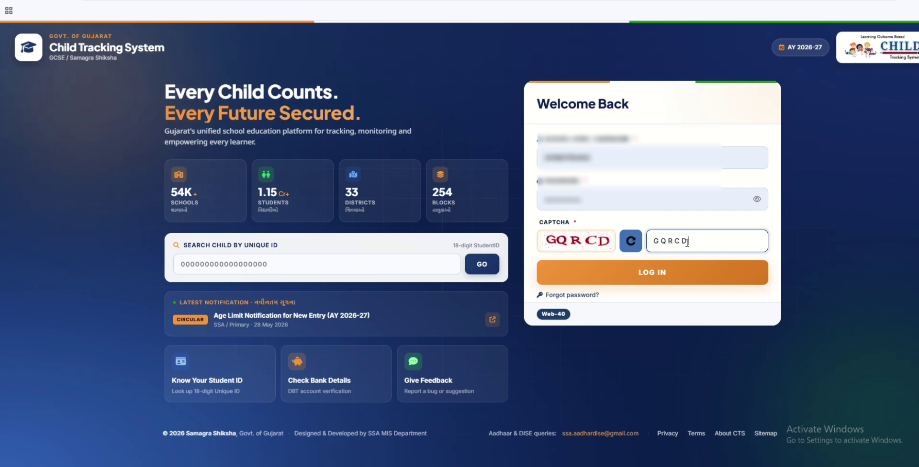
pyautogui.click(641, 271)
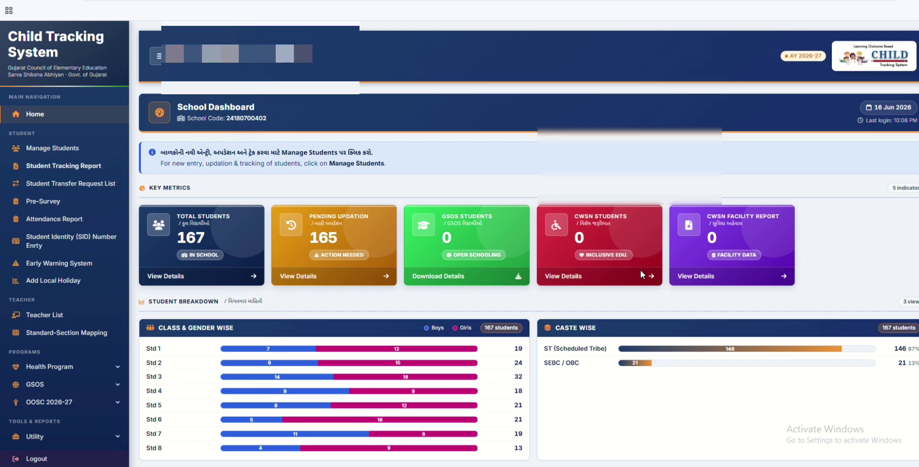
# Open the Class 6 student list in Manage Students
pyautogui.click(68, 148)
pyautogui.scroll(-1, 470, 290)
pyautogui.scroll(1, 470, 289)
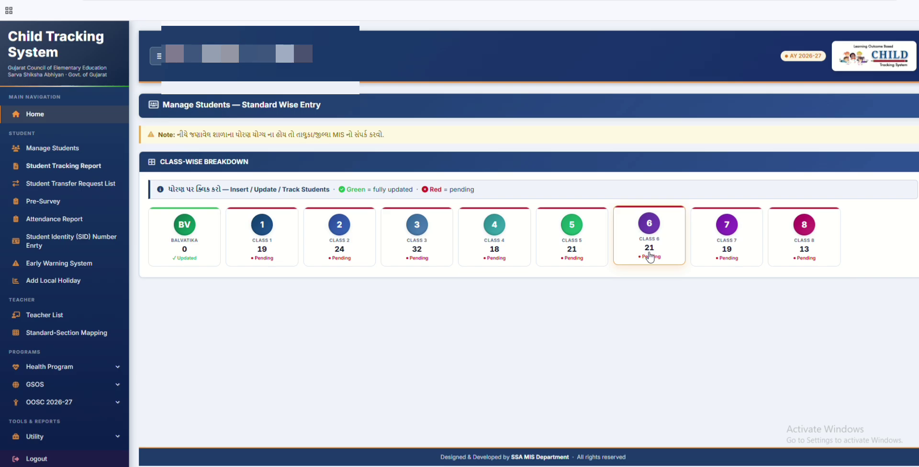
pyautogui.click(650, 258)
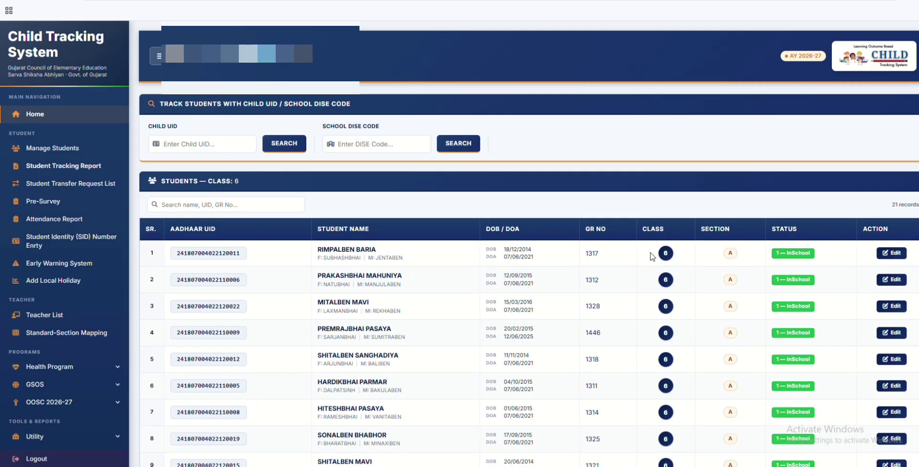
# Open the record of the first student in the Class 6 list for editing
pyautogui.scroll(-9, 599, 317)
pyautogui.scroll(9, 598, 317)
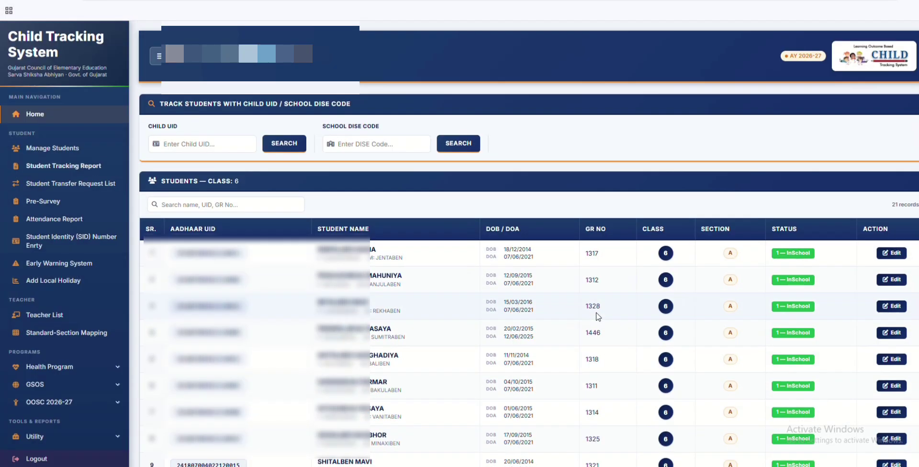
pyautogui.click(892, 253)
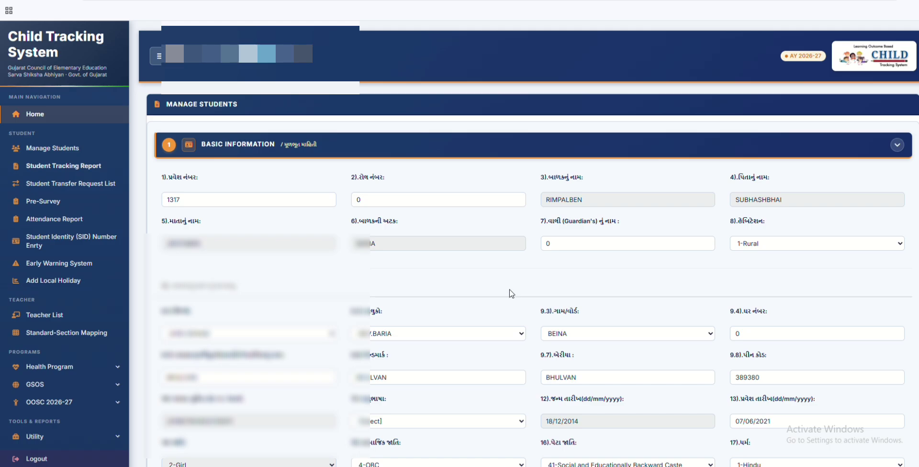
# Review the whole student form down to the update section, and check the admission number and roll number fields
pyautogui.scroll(-20, 511, 294)
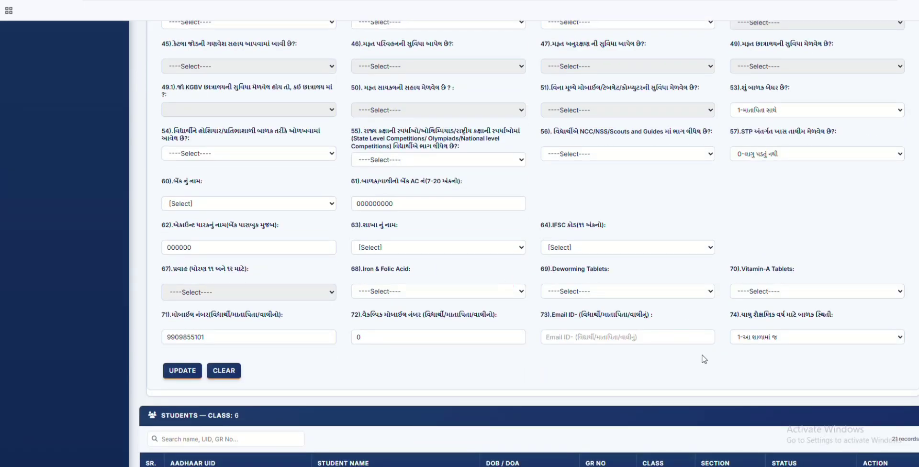
pyautogui.scroll(4, 740, 359)
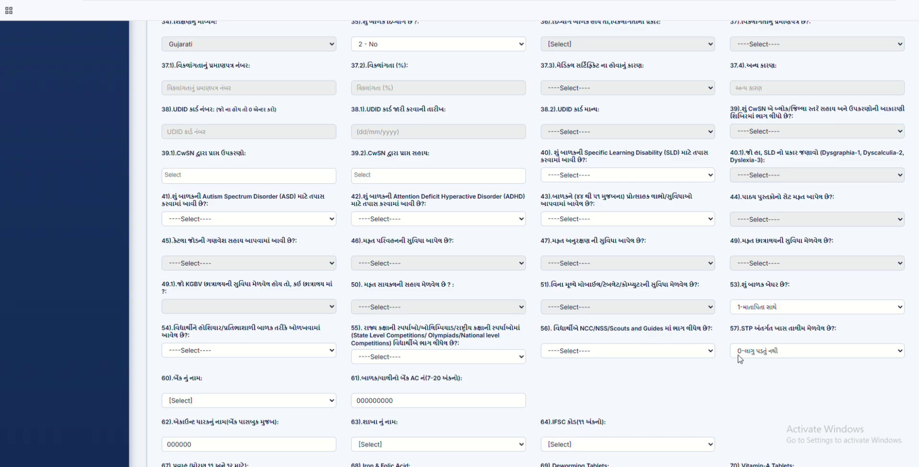
pyautogui.scroll(4, 740, 360)
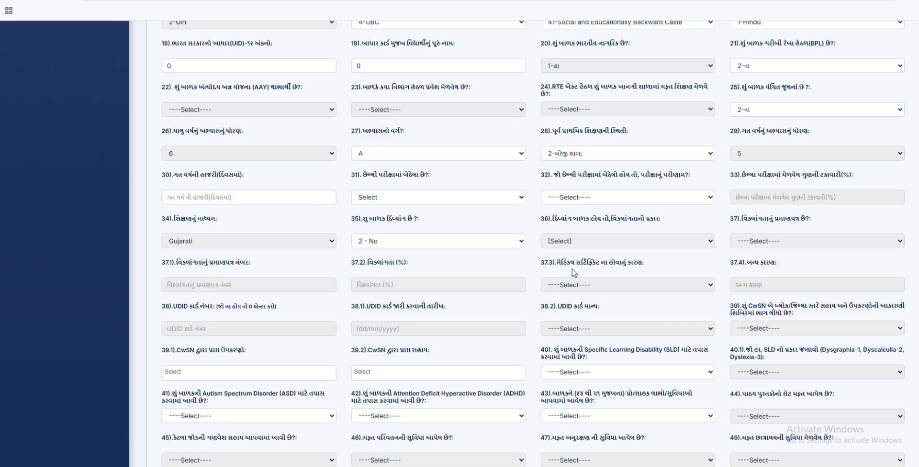
pyautogui.scroll(3, 580, 274)
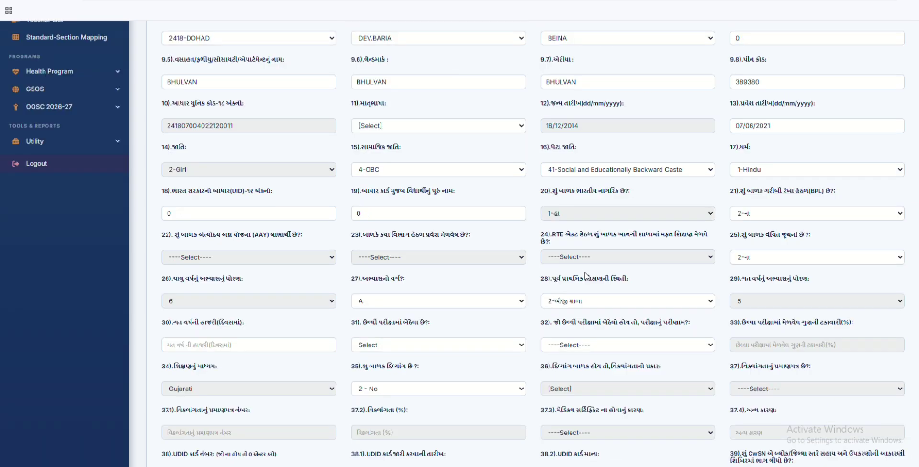
pyautogui.scroll(5, 213, 225)
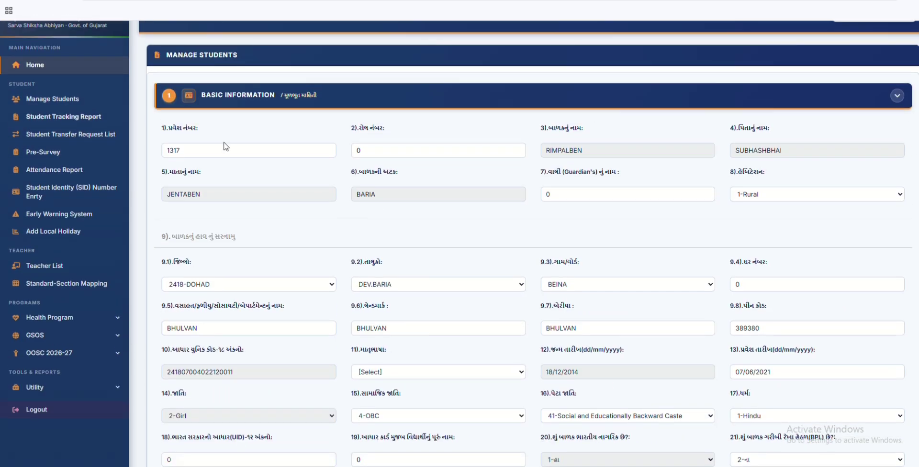
pyautogui.click(223, 154)
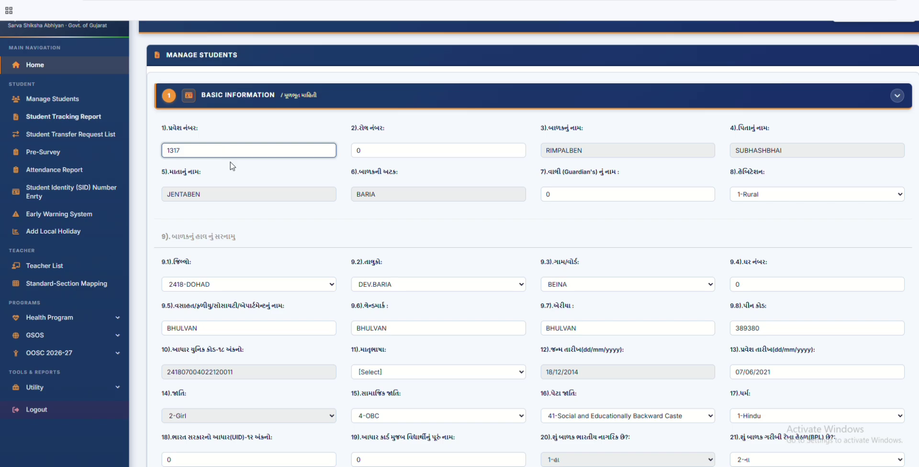
pyautogui.click(374, 152)
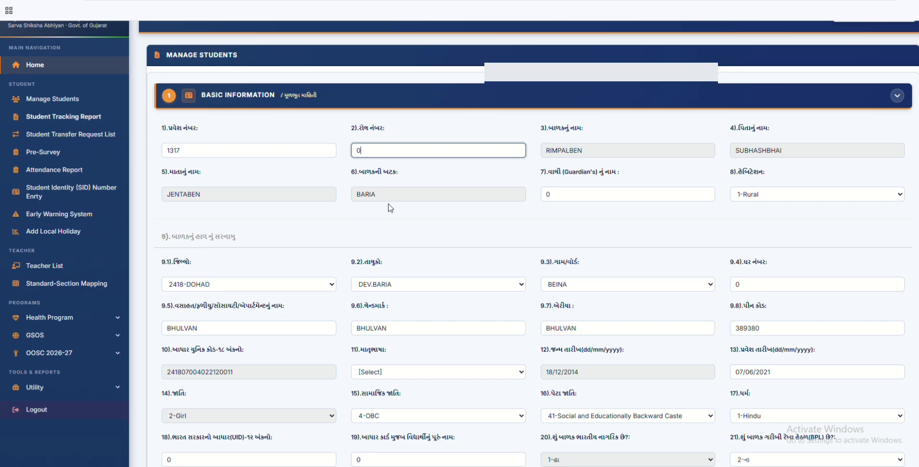
# Set the student's mother tongue (field 11) to 3-Gujarati
pyautogui.scroll(-2, 640, 219)
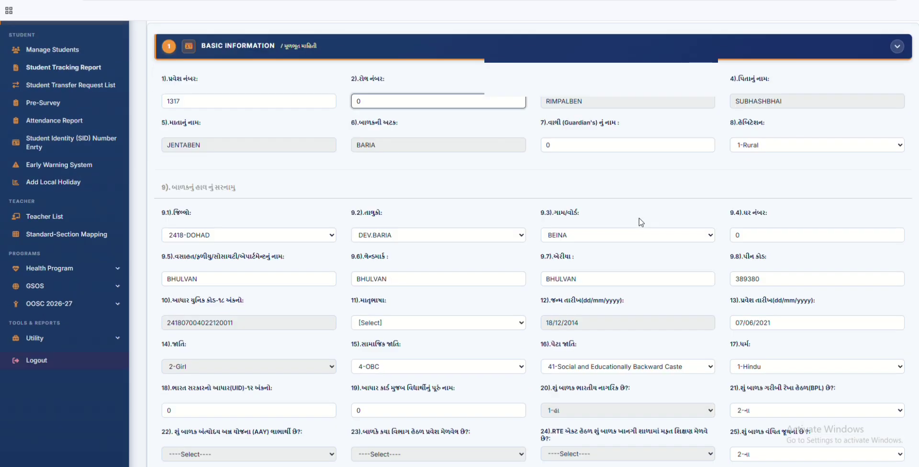
pyautogui.scroll(-1, 231, 190)
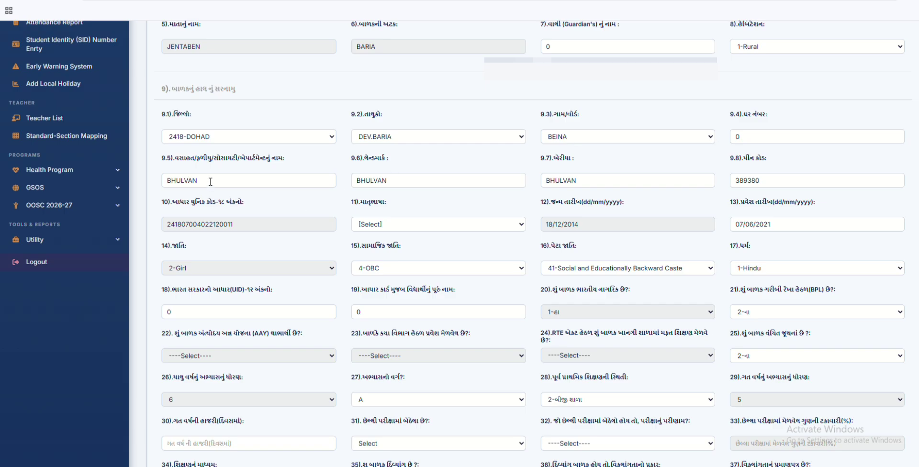
pyautogui.scroll(-2, 669, 195)
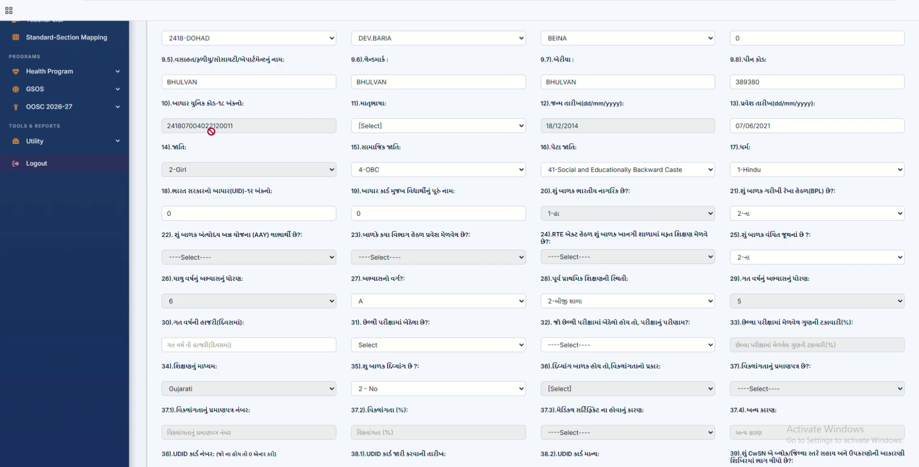
pyautogui.click(401, 128)
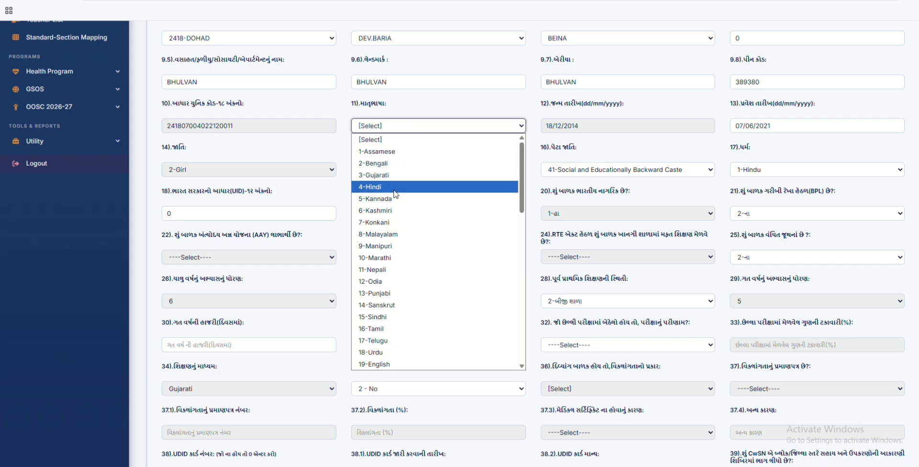
pyautogui.click(401, 175)
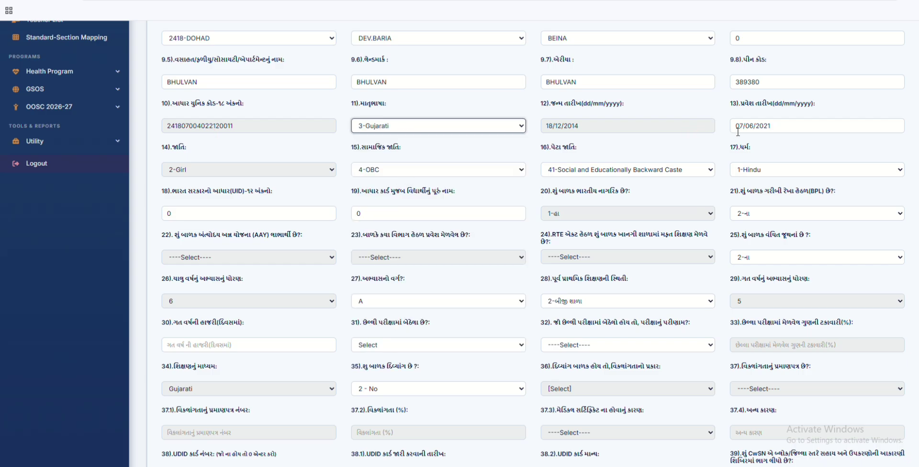
# Check the student's admission date, social category, religion, Aadhaar number and name-as-per-Aadhaar fields (13 to 19)
pyautogui.moveTo(776, 127); pyautogui.dragTo(731, 137)
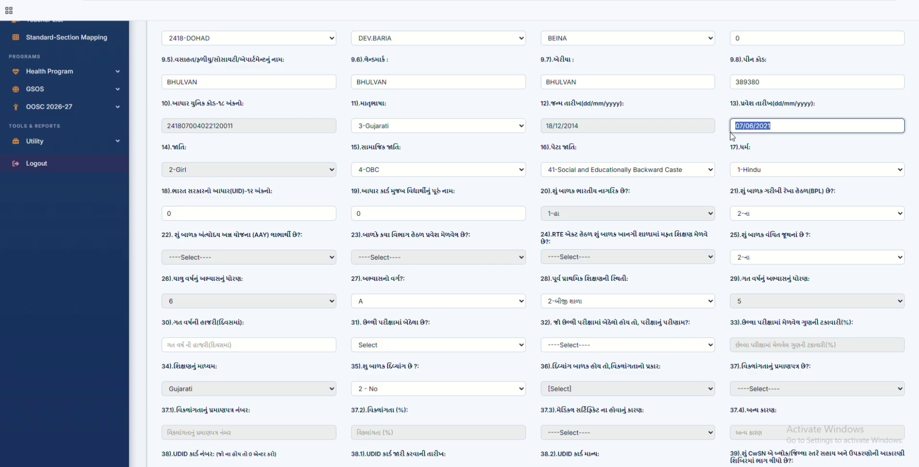
pyautogui.click(692, 143)
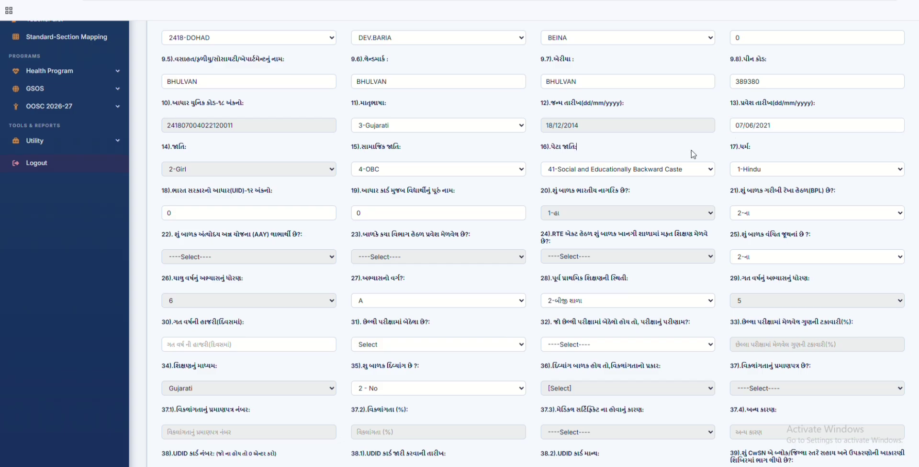
pyautogui.scroll(-2, 692, 144)
pyautogui.scroll(1, 295, 121)
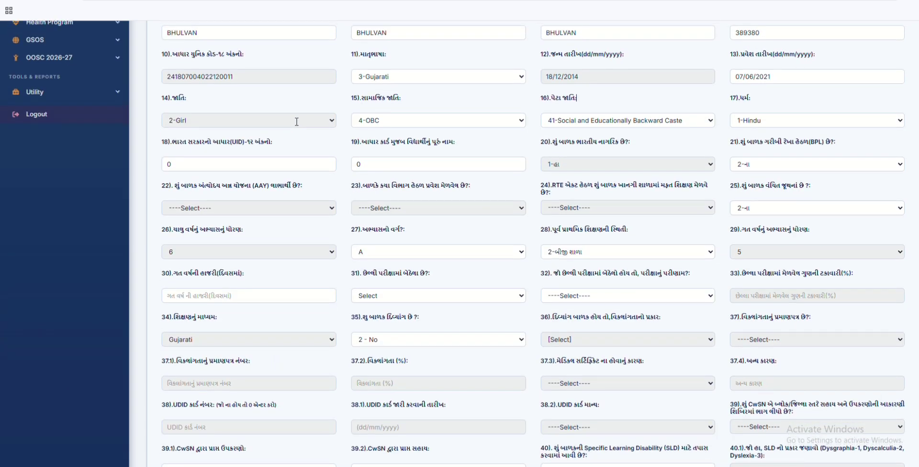
pyautogui.scroll(-1, 296, 122)
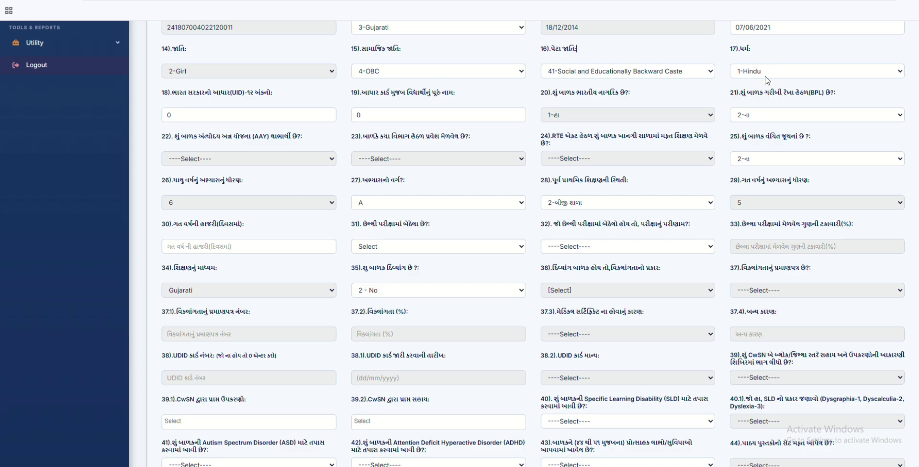
pyautogui.click(227, 119)
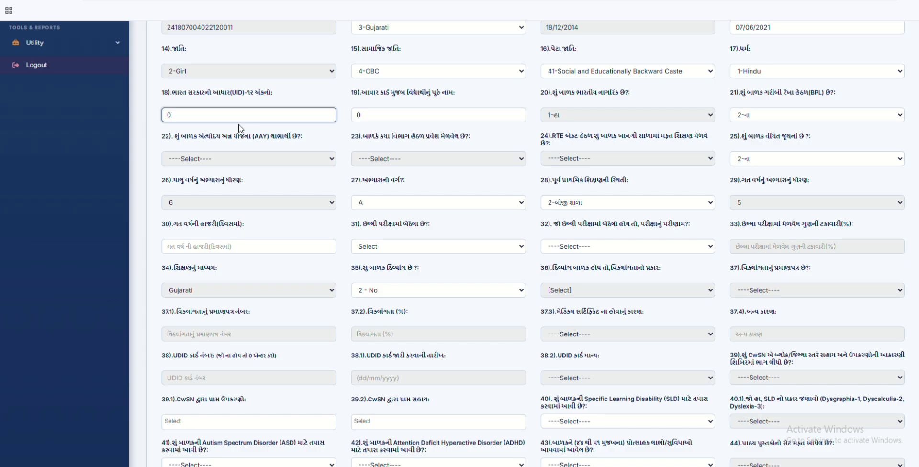
pyautogui.click(397, 119)
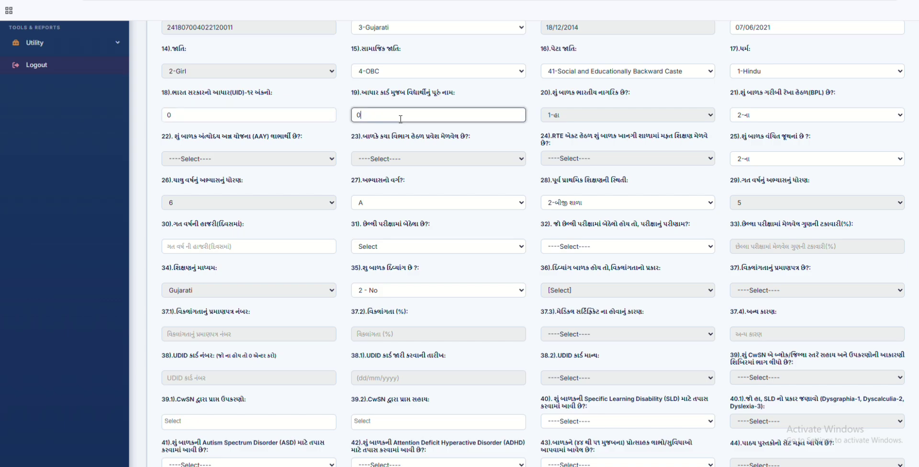
pyautogui.doubleClick(381, 115)
pyautogui.scroll(-1, 381, 115)
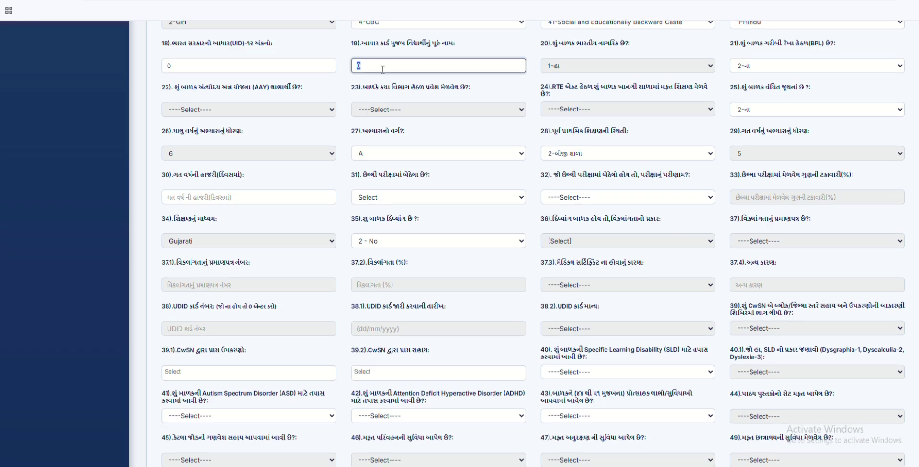
# Check the class section (field 27) and the available options for pre-primary education status (field 28)
pyautogui.scroll(-2, 383, 68)
pyautogui.scroll(1, 386, 77)
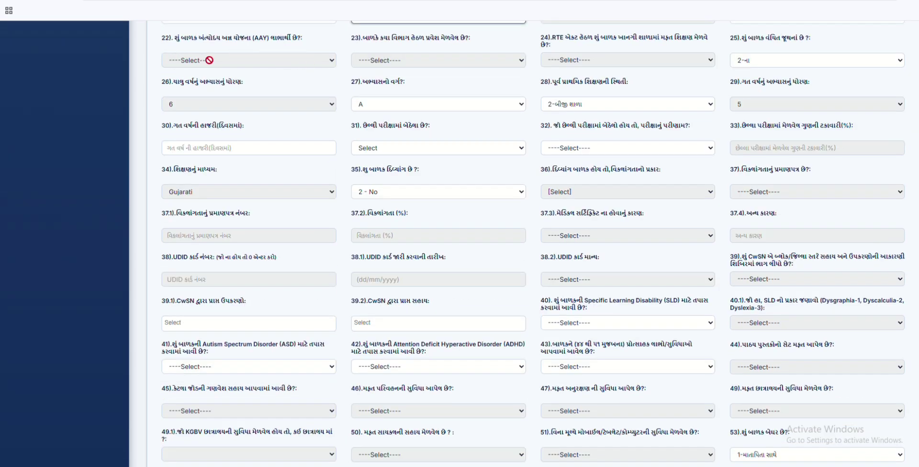
pyautogui.click(391, 108)
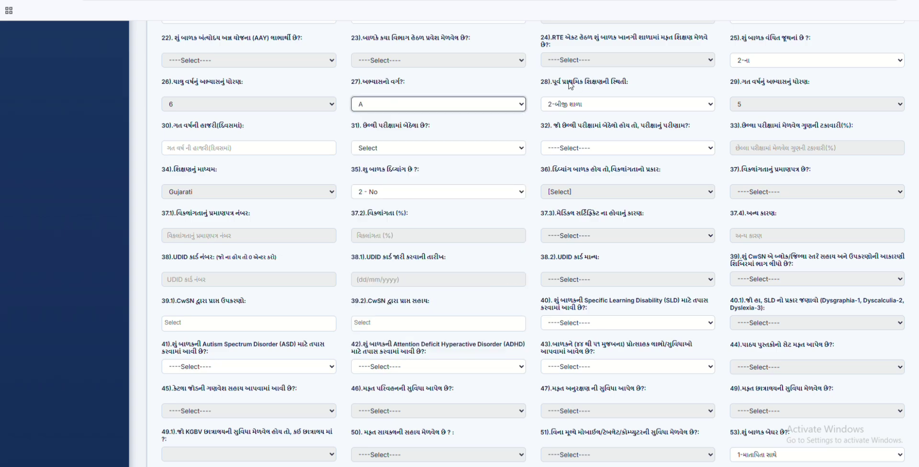
pyautogui.click(579, 109)
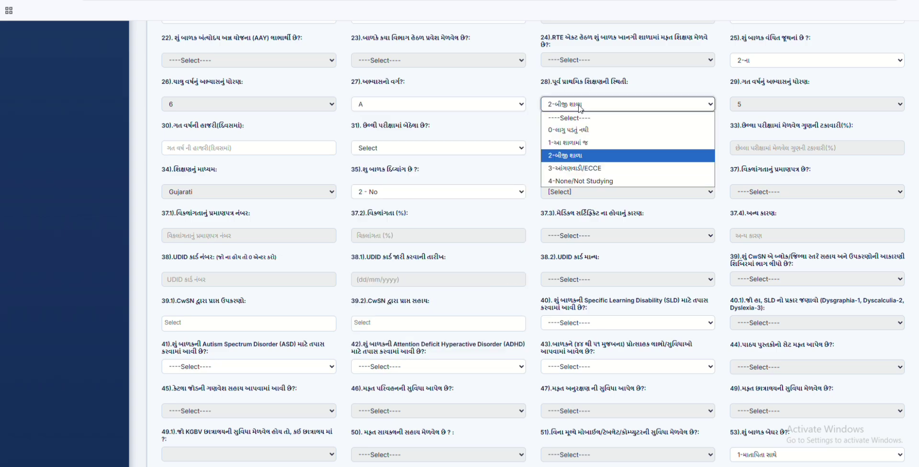
pyautogui.click(580, 108)
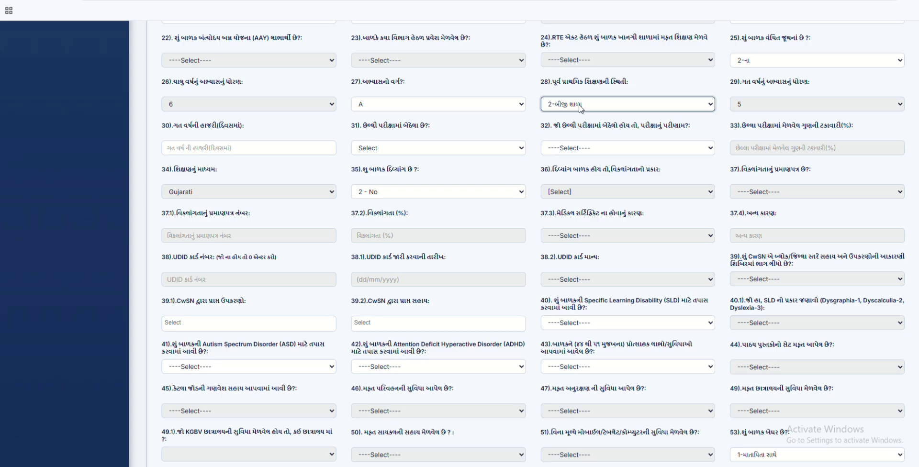
# Set the student's attendance days for the previous year (field 30) to 150
pyautogui.click(581, 108)
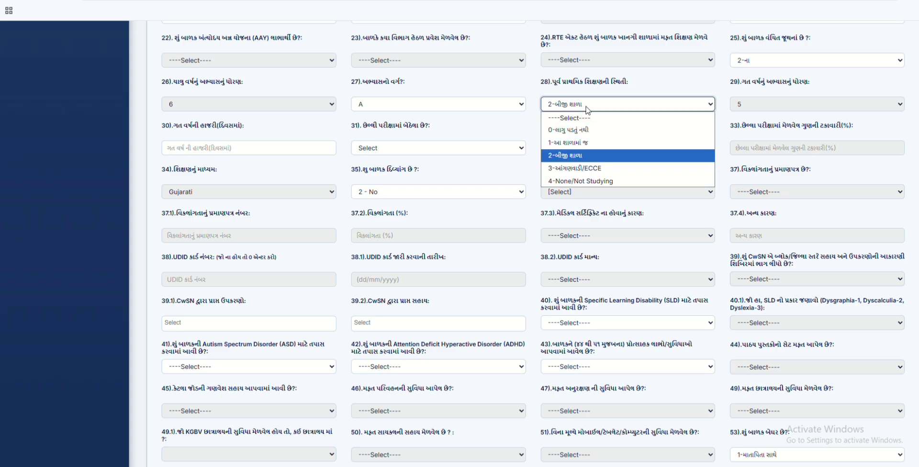
pyautogui.click(532, 122)
pyautogui.click(189, 148)
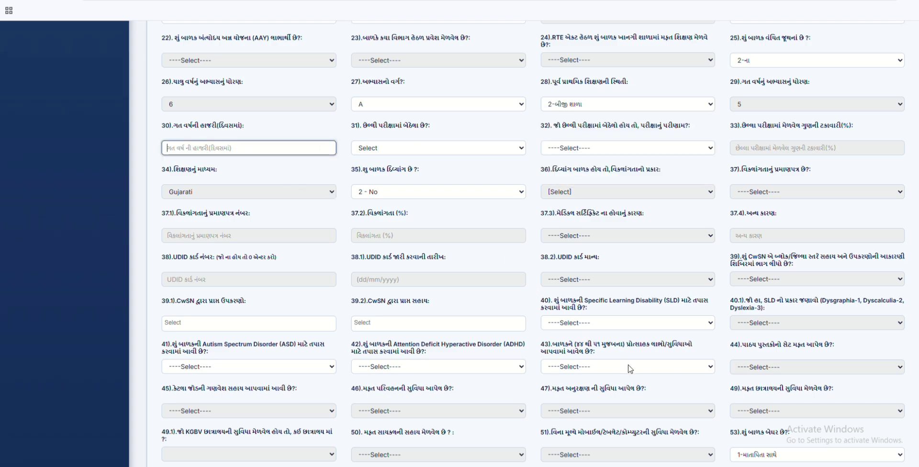
pyautogui.write('150')
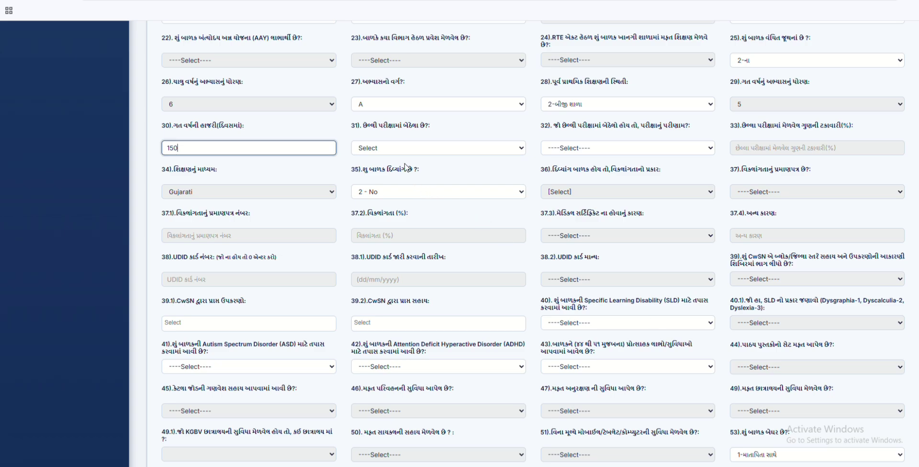
# Record the last exam in fields 31 to 33: appeared 1 - Yes, result 1-Promoted/Passed, and 50 percent marks
pyautogui.click(400, 148)
pyautogui.click(394, 174)
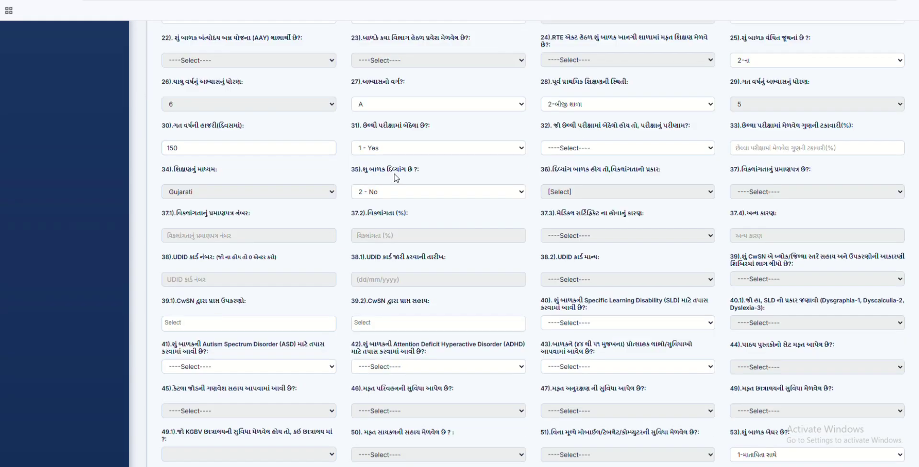
pyautogui.click(596, 148)
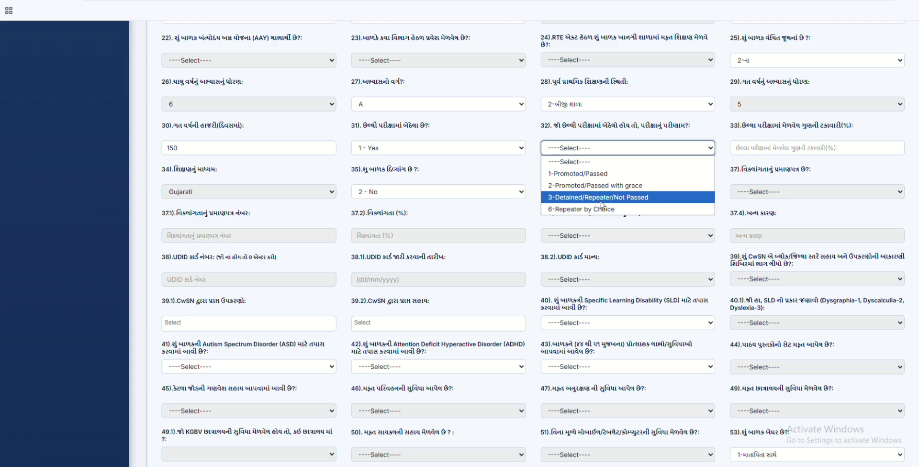
pyautogui.click(582, 177)
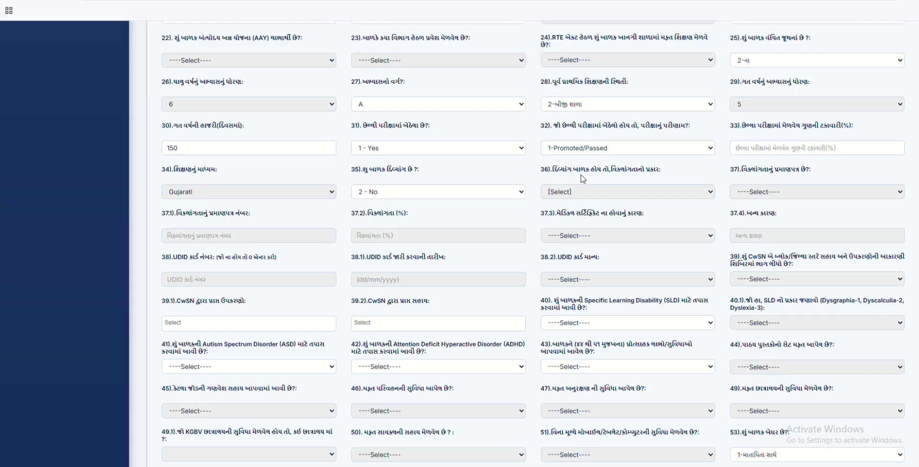
pyautogui.click(776, 149)
pyautogui.write('50')
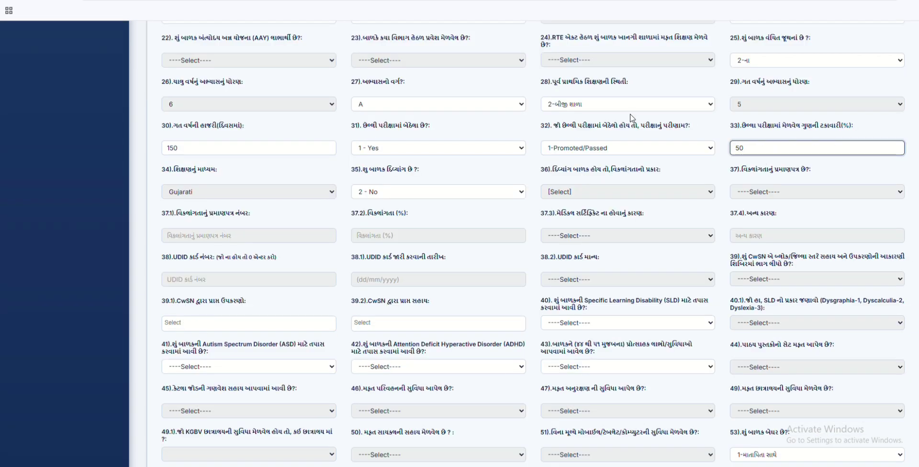
# Set the Specific Learning Disability (SLD) screening question (field 40) to 2-ના
pyautogui.scroll(-2, 511, 209)
pyautogui.scroll(-2, 426, 195)
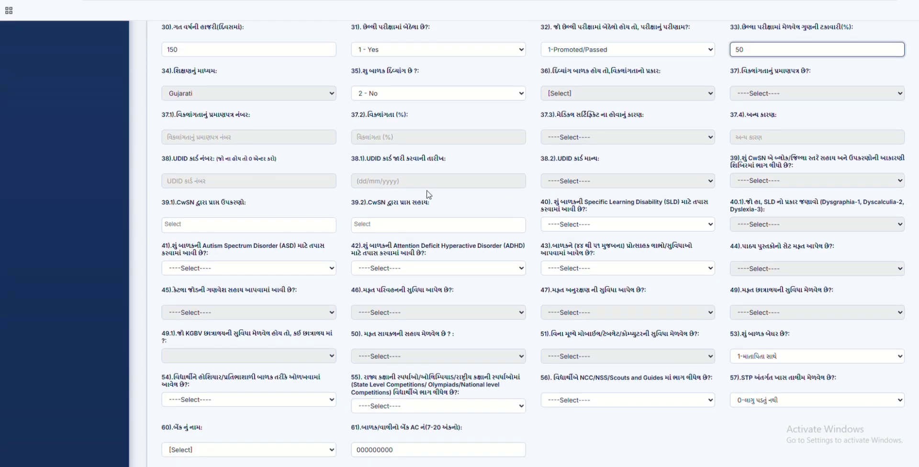
pyautogui.scroll(1, 417, 97)
pyautogui.scroll(-2, 404, 158)
pyautogui.scroll(2, 407, 170)
pyautogui.scroll(-1, 407, 170)
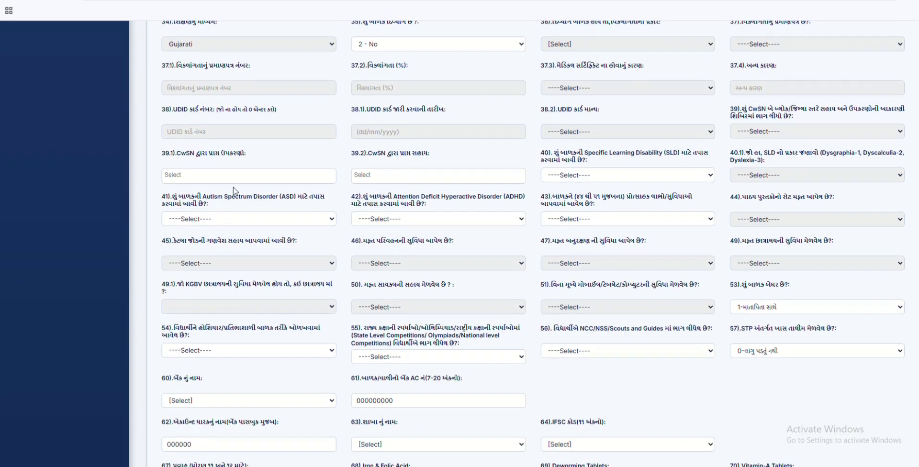
pyautogui.click(402, 176)
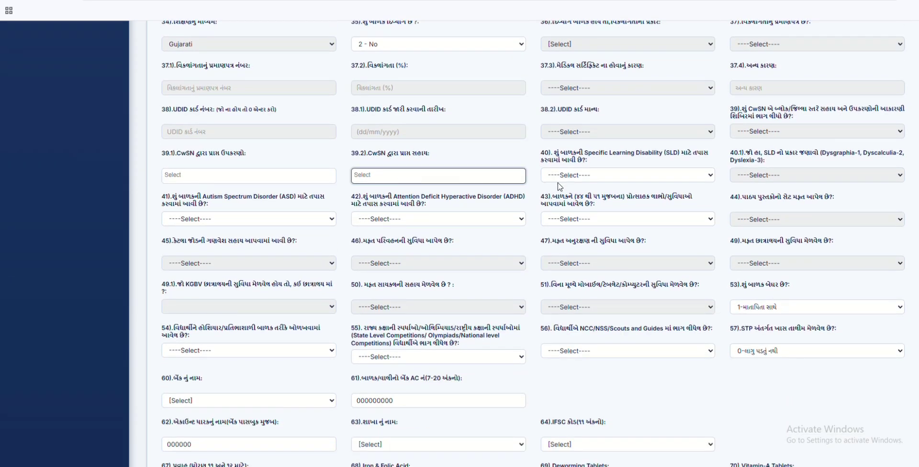
pyautogui.click(631, 176)
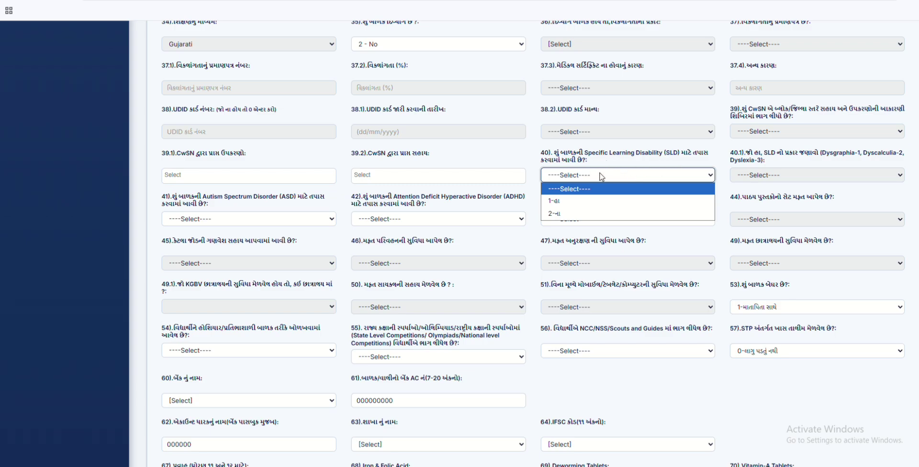
pyautogui.click(572, 214)
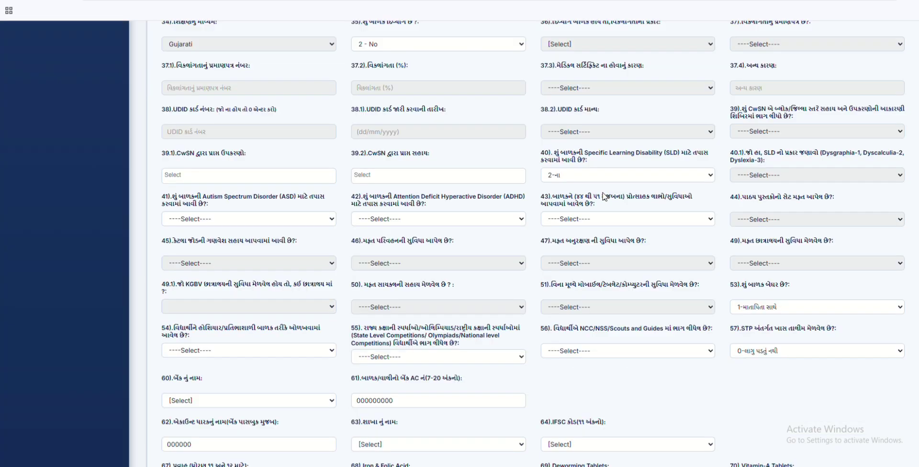
# Set the Autism Spectrum Disorder screening, ADHD screening and incentive benefits questions (fields 41 to 43) to 2-ના
pyautogui.scroll(-1, 229, 165)
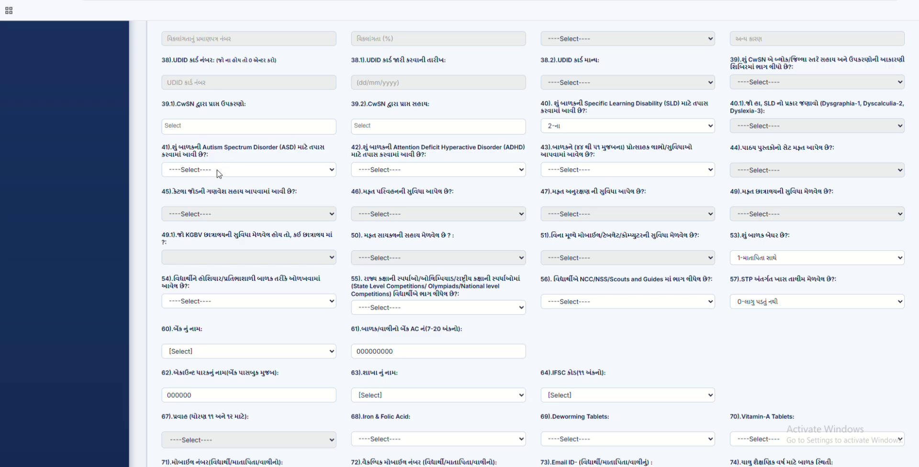
pyautogui.click(217, 171)
pyautogui.click(217, 208)
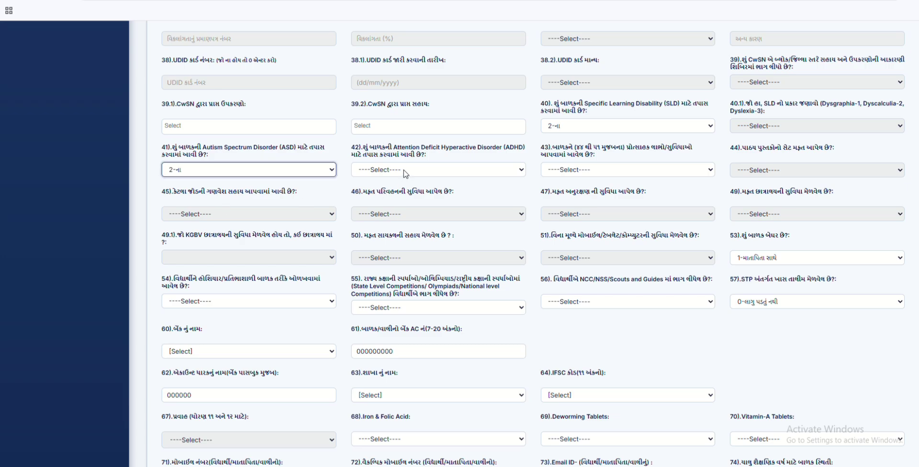
pyautogui.click(403, 170)
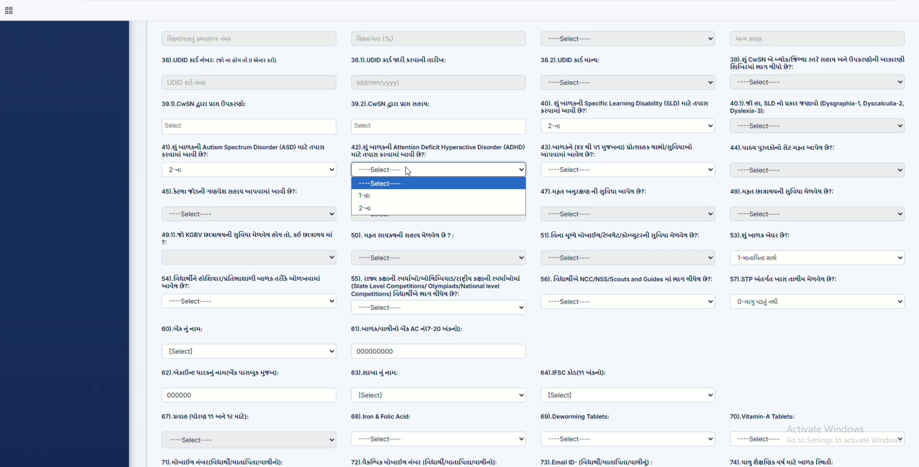
pyautogui.click(404, 208)
pyautogui.click(590, 170)
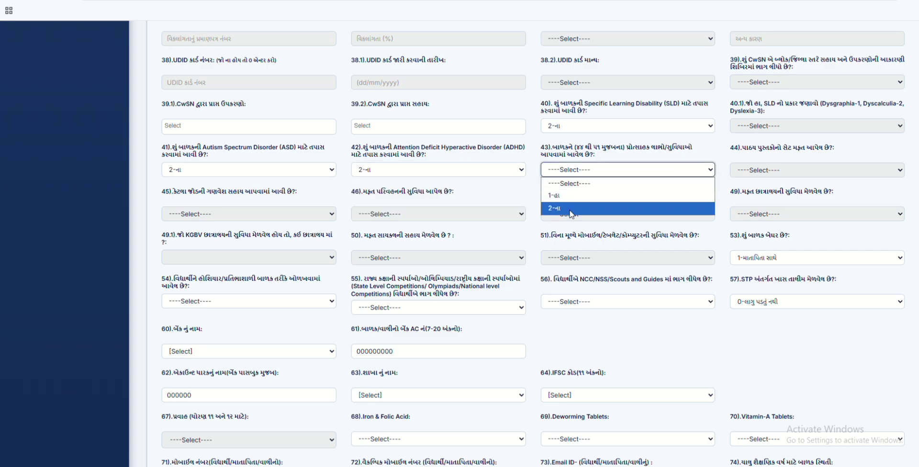
pyautogui.click(573, 208)
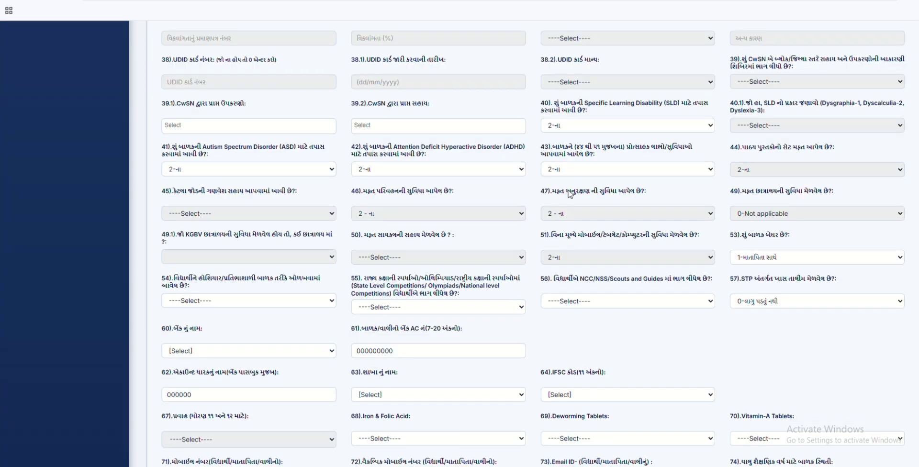
# Set the gifted student, state/national competitions and NCC/NSS/Scouts and Guides participation questions (fields 54 to 56) to 2-ના
pyautogui.scroll(-3, 569, 194)
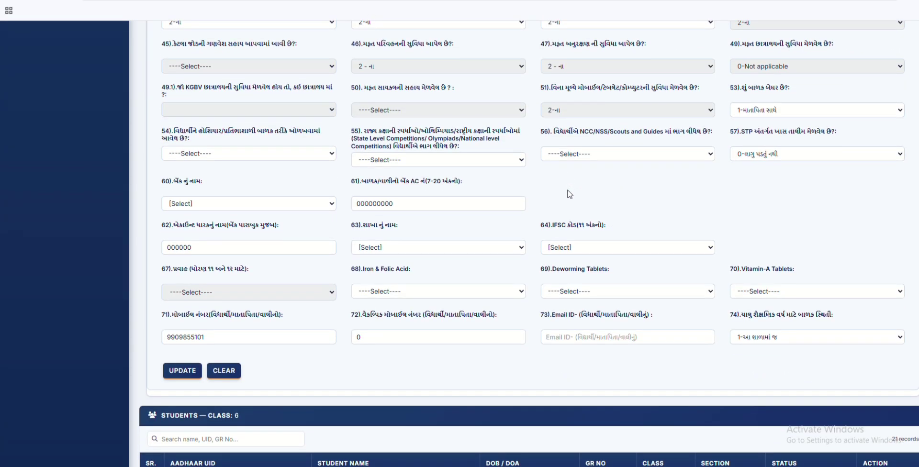
pyautogui.click(208, 154)
pyautogui.click(204, 193)
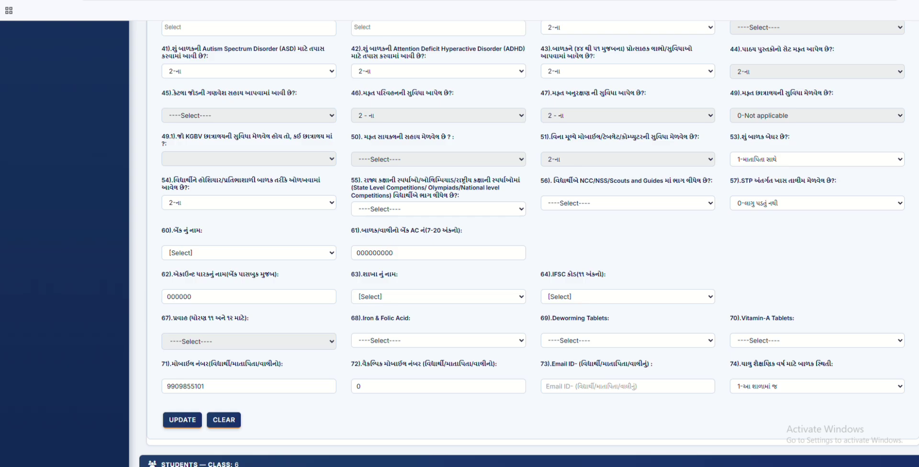
pyautogui.click(390, 211)
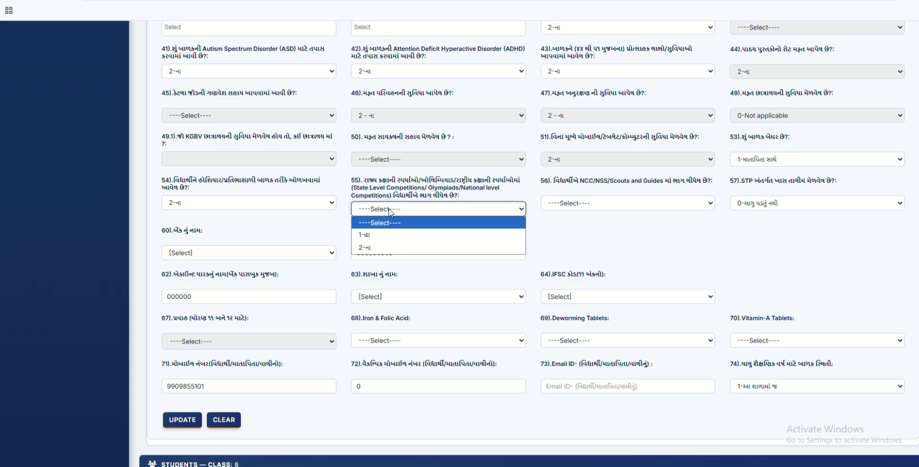
pyautogui.click(366, 247)
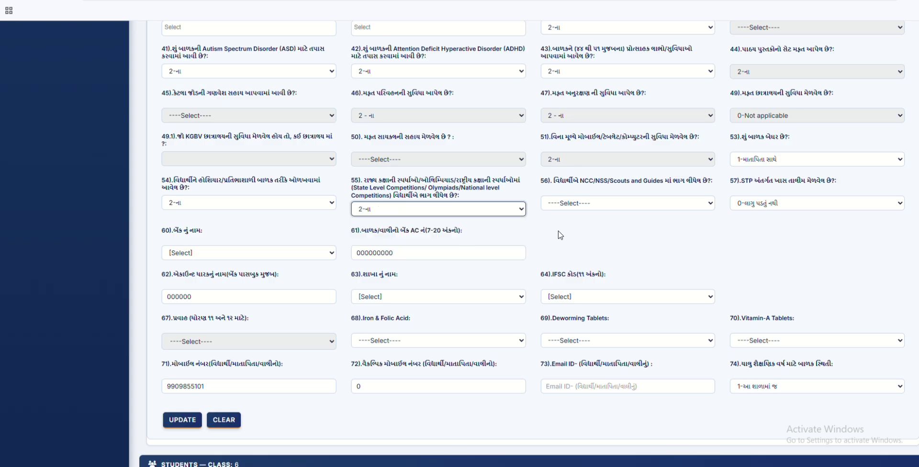
pyautogui.click(583, 207)
pyautogui.click(593, 247)
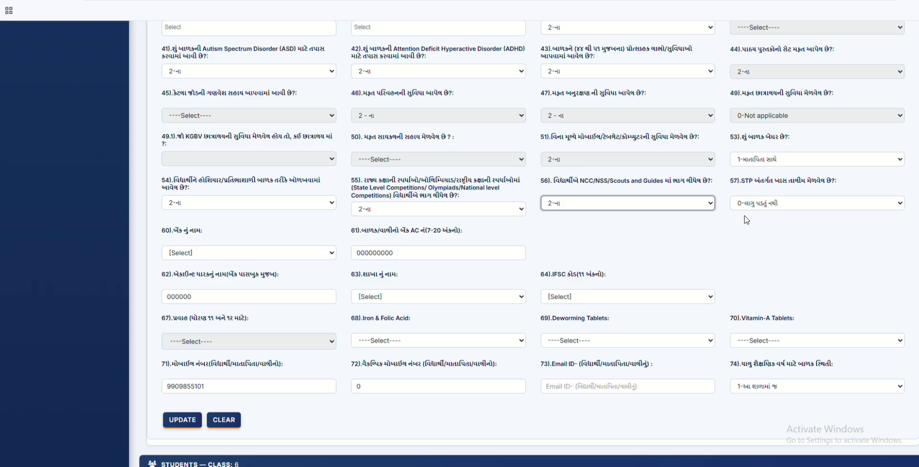
# Set the student's bank name (field 60) to NA
pyautogui.scroll(-2, 746, 221)
pyautogui.click(191, 154)
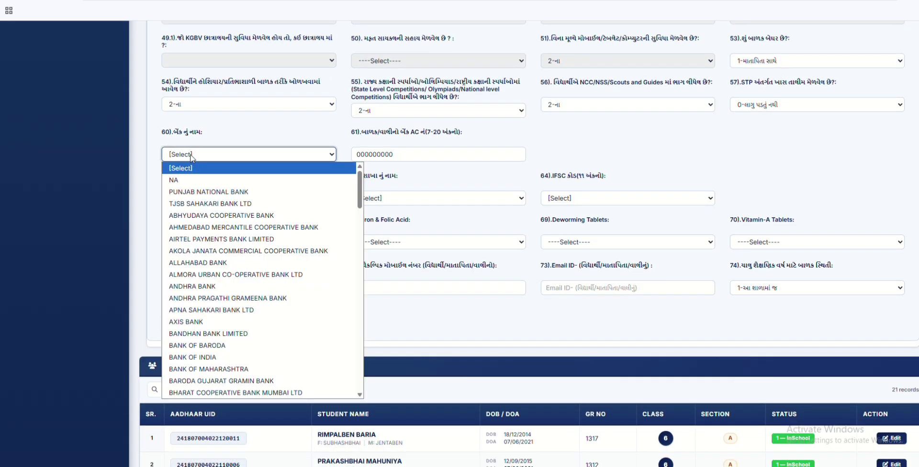
pyautogui.click(218, 160)
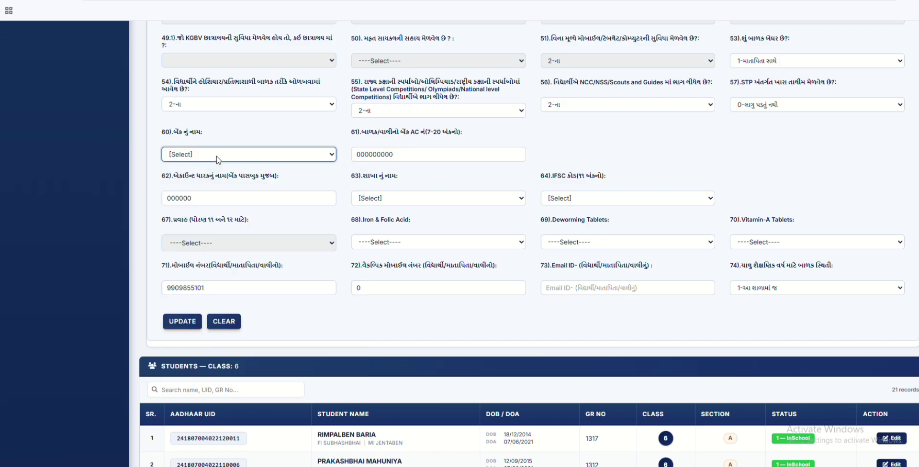
pyautogui.click(218, 160)
pyautogui.click(211, 181)
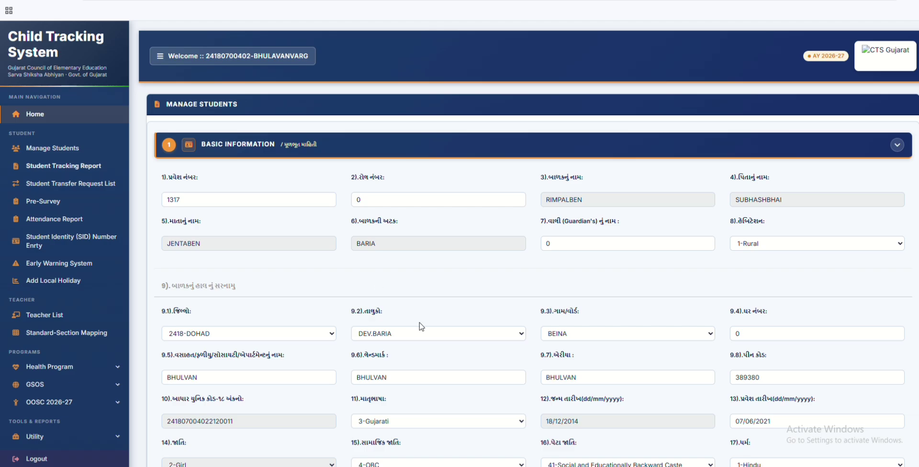
# Set the Iron & Folic Acid, Deworming Tablets and Vitamin-A Tablets fields (68 to 70) to 2-ના
pyautogui.scroll(-20, 421, 317)
pyautogui.scroll(-4, 421, 316)
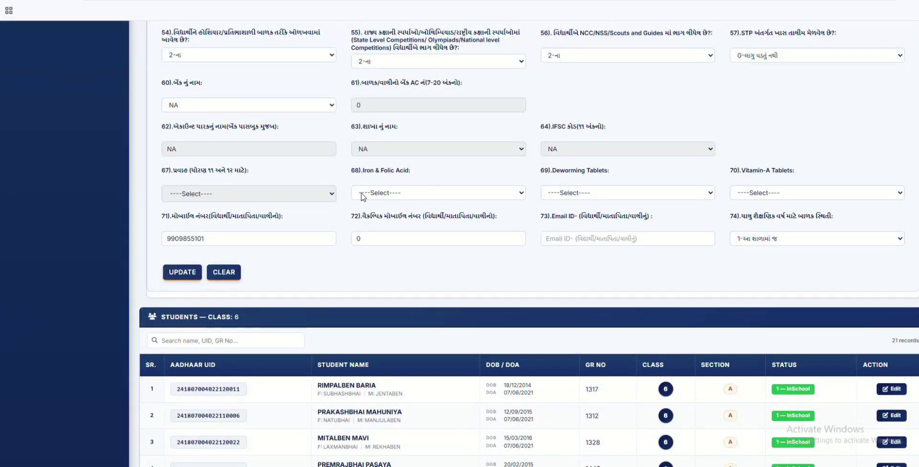
pyautogui.click(387, 194)
pyautogui.click(378, 231)
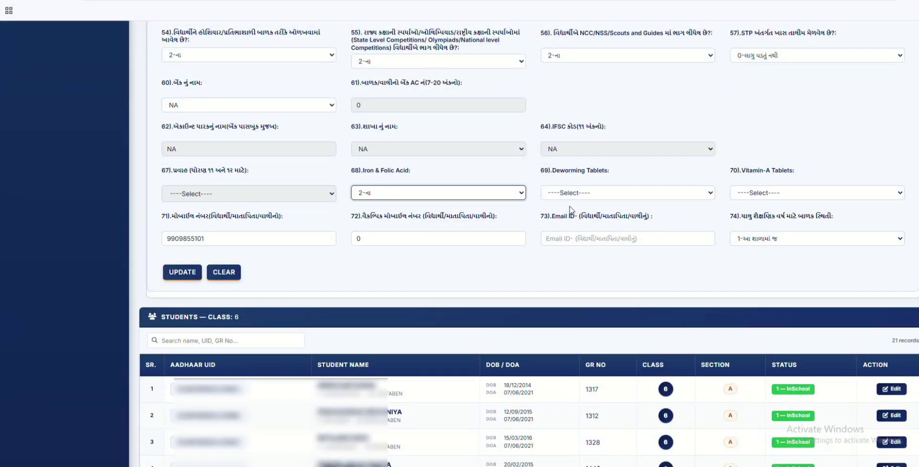
pyautogui.click(570, 194)
pyautogui.click(570, 232)
pyautogui.click(766, 193)
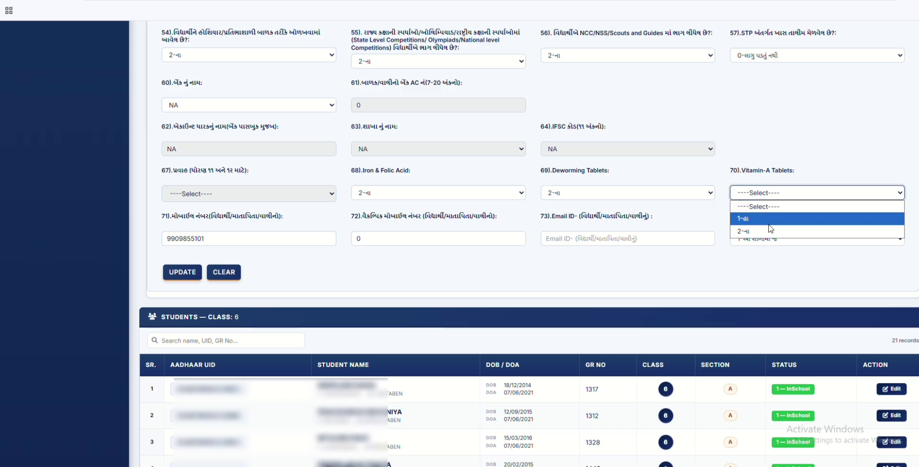
pyautogui.click(770, 231)
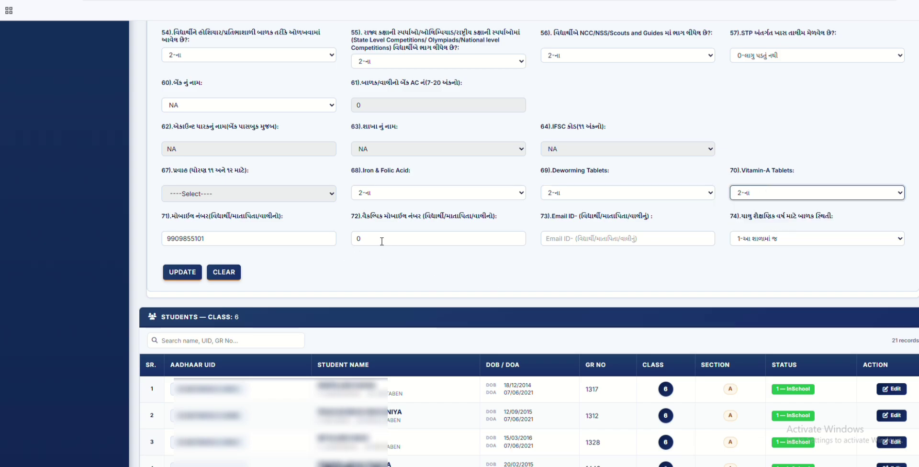
# Choose 1-આ શાળામાં જ as the child's status for the current academic year (field 74) and submit the record update
pyautogui.click(404, 242)
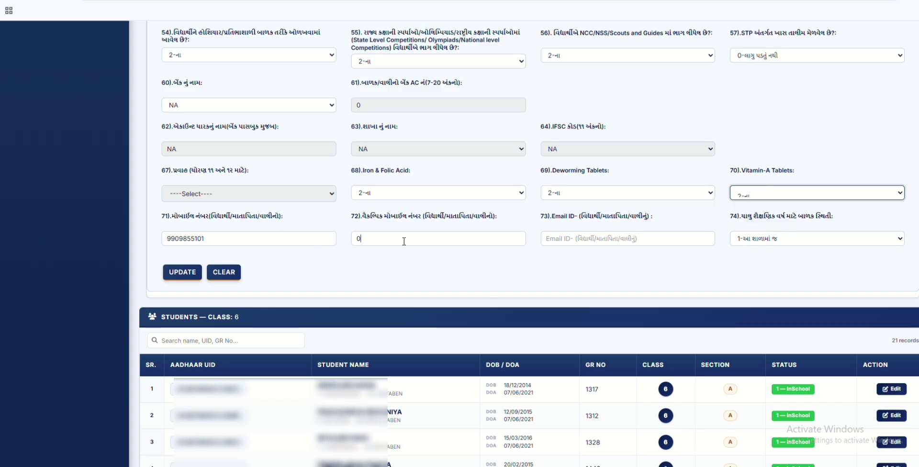
pyautogui.click(569, 239)
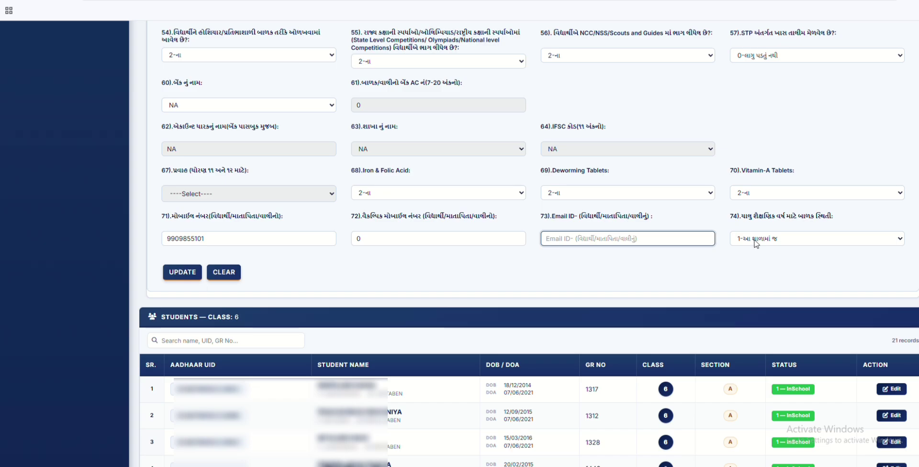
pyautogui.click(756, 243)
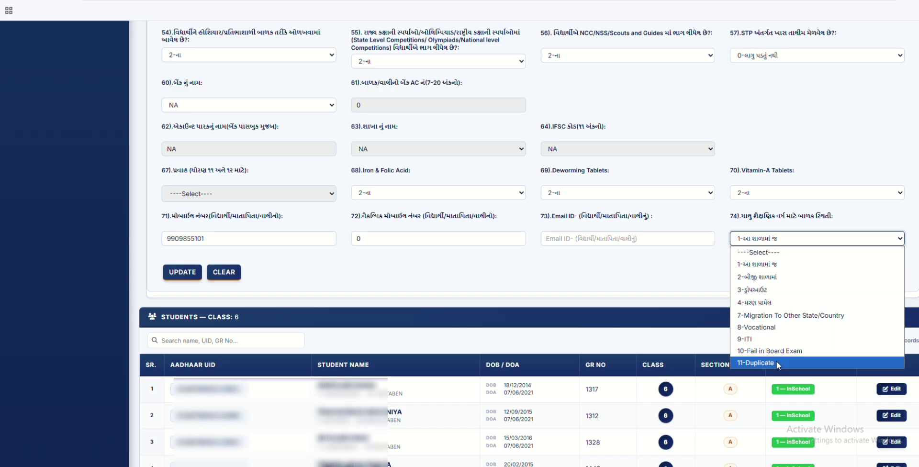
pyautogui.click(780, 264)
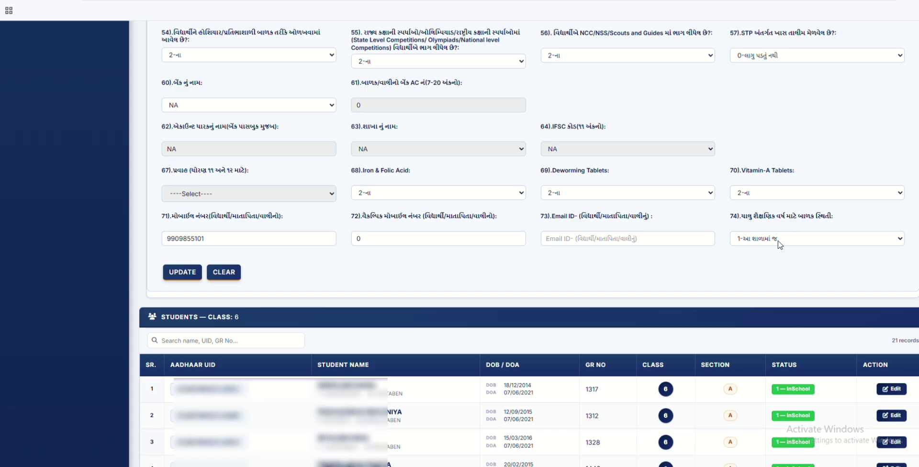
pyautogui.click(779, 243)
pyautogui.click(780, 267)
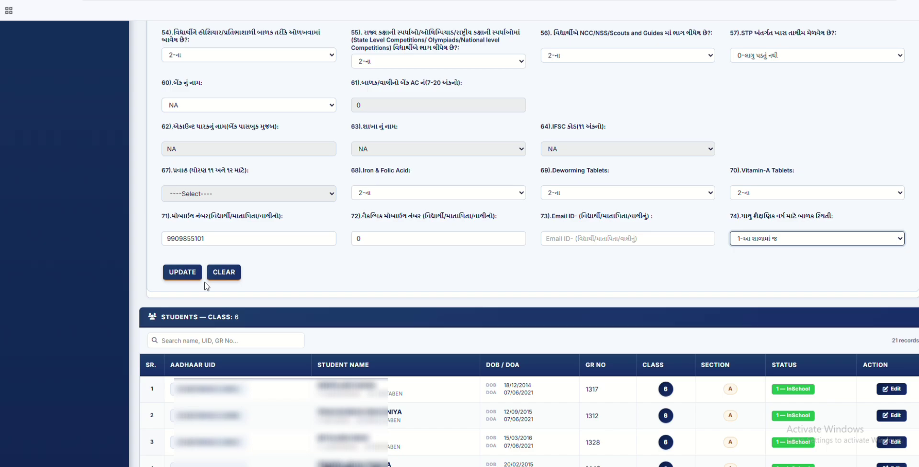
pyautogui.click(176, 273)
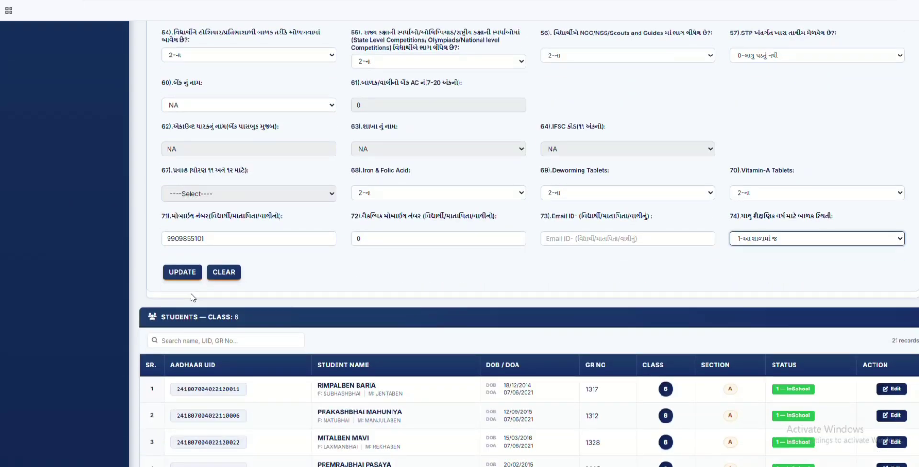
# Submit the completed Class 6 student record update and acknowledge the resulting message
pyautogui.click(185, 272)
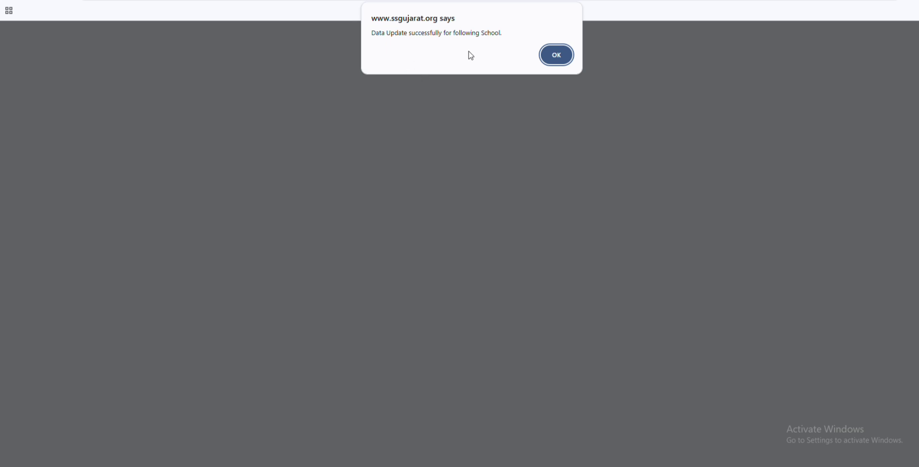
pyautogui.click(555, 57)
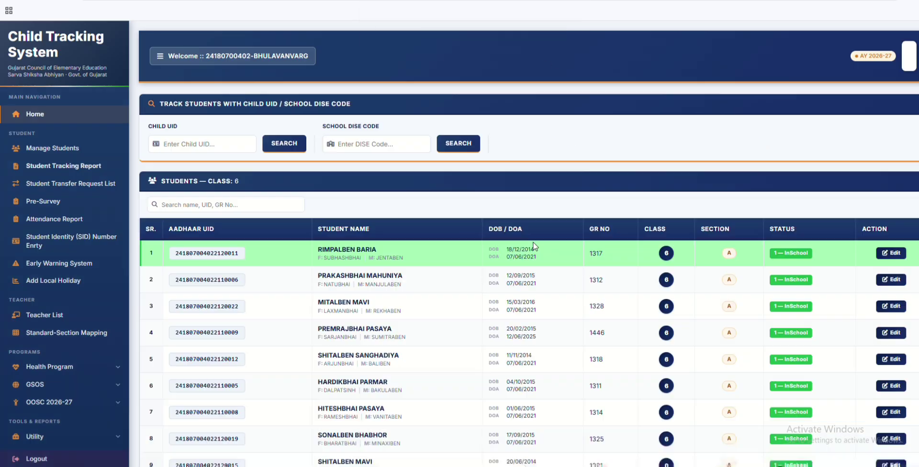
# Check the Class 6 student list through its last record and return to the Manage Students class-wise breakdown
pyautogui.scroll(-3, 535, 246)
pyautogui.scroll(2, 525, 307)
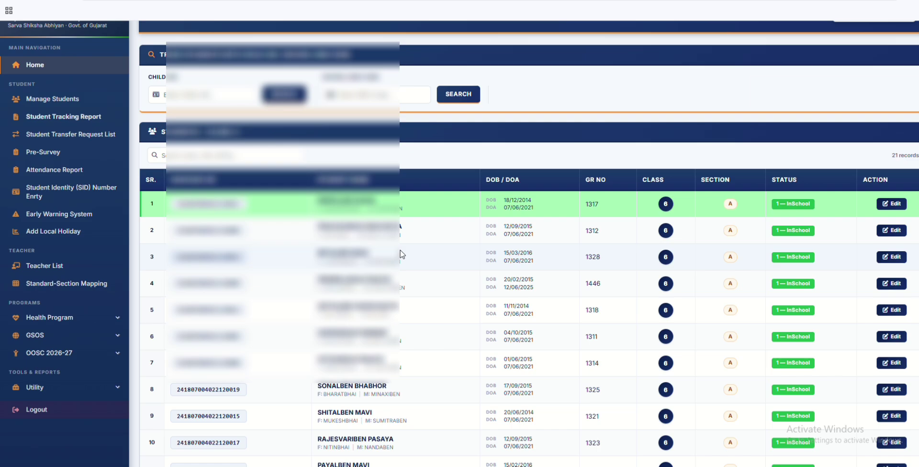
pyautogui.scroll(-8, 402, 254)
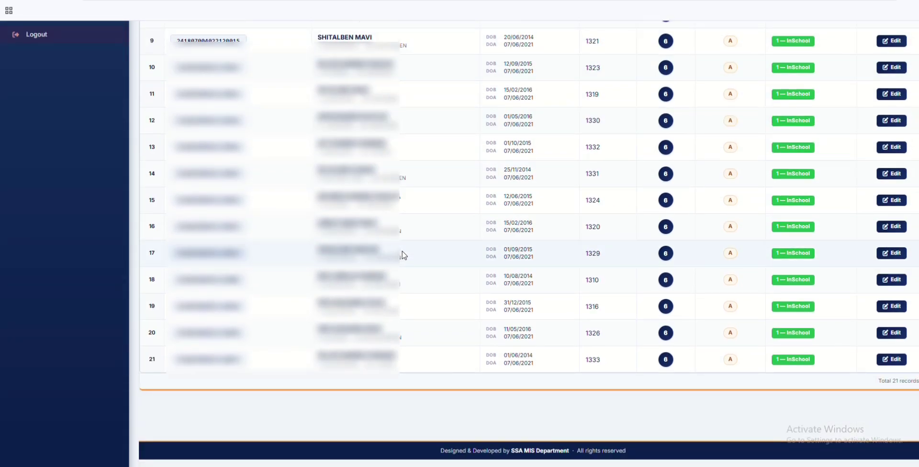
pyautogui.scroll(8, 412, 252)
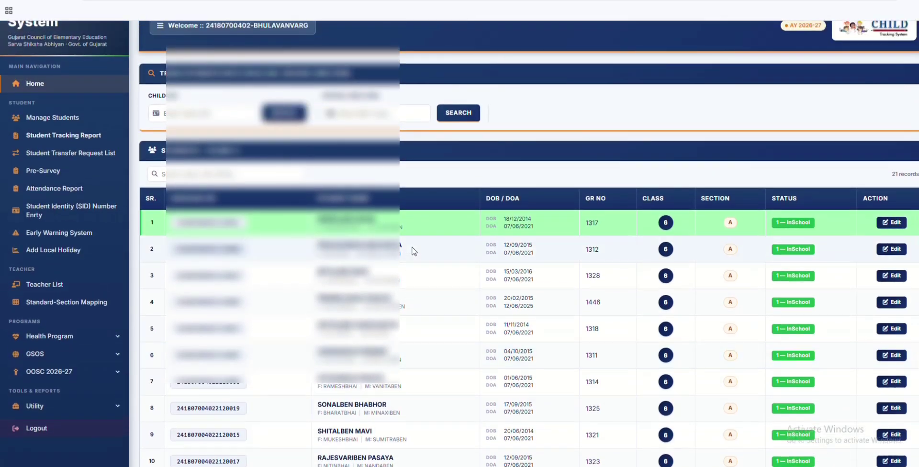
pyautogui.scroll(1, 413, 252)
pyautogui.click(51, 148)
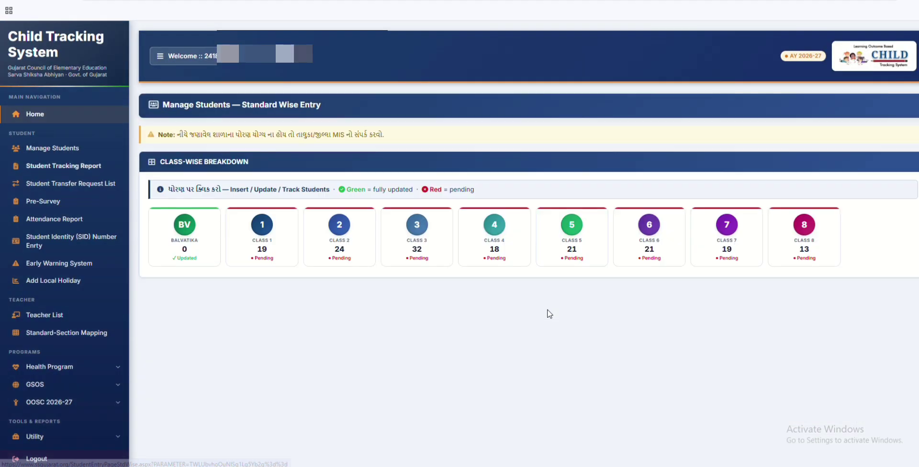